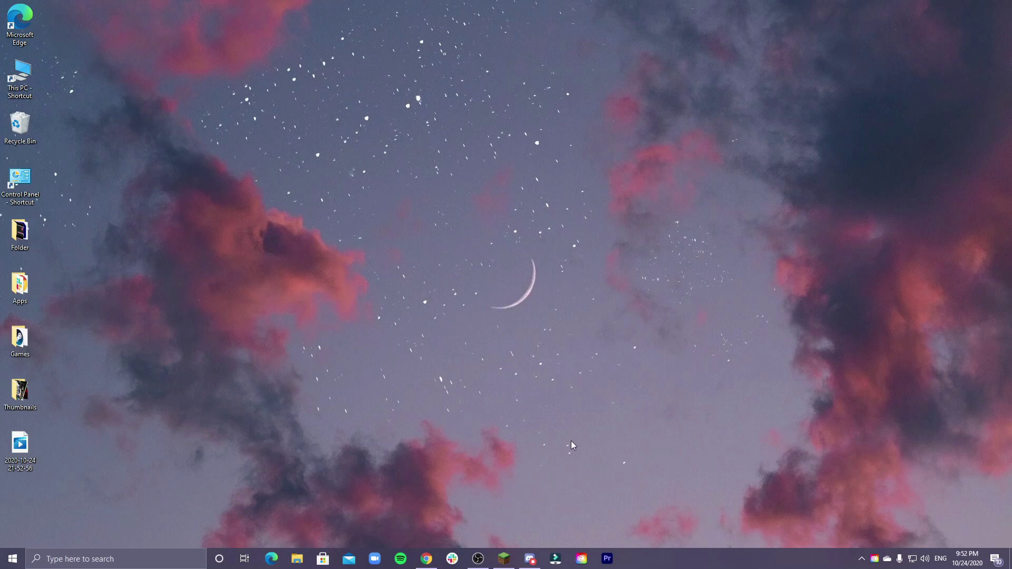
Step: Launch Minecraft on Latest release 1.16.3 and quit it from the title screen
click(506, 556)
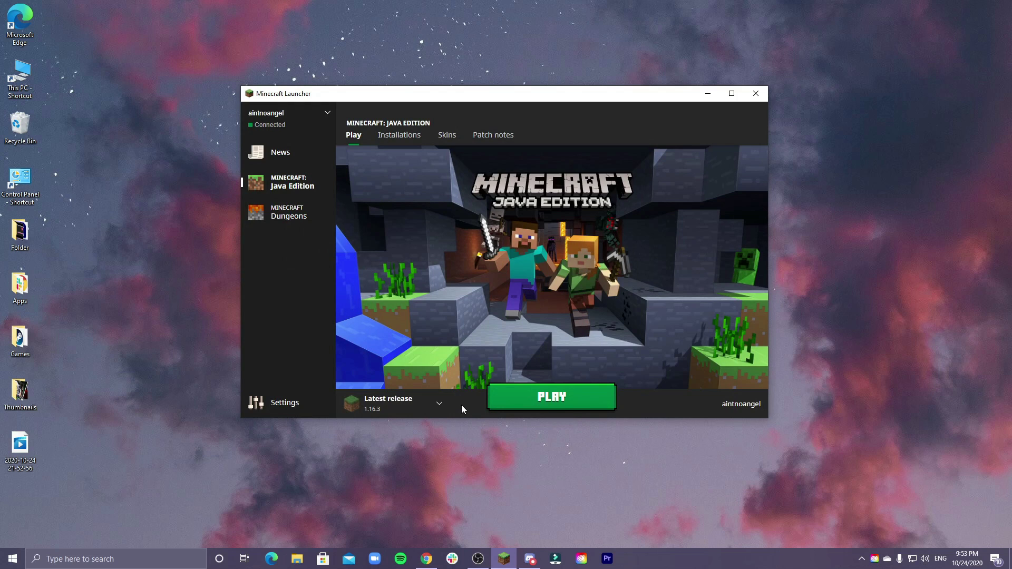
click(582, 401)
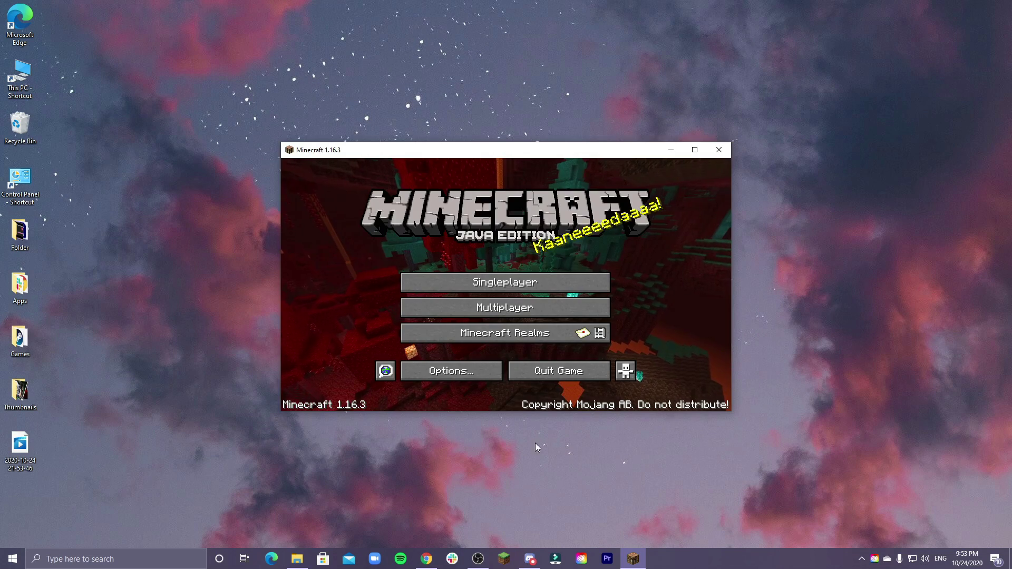
click(526, 374)
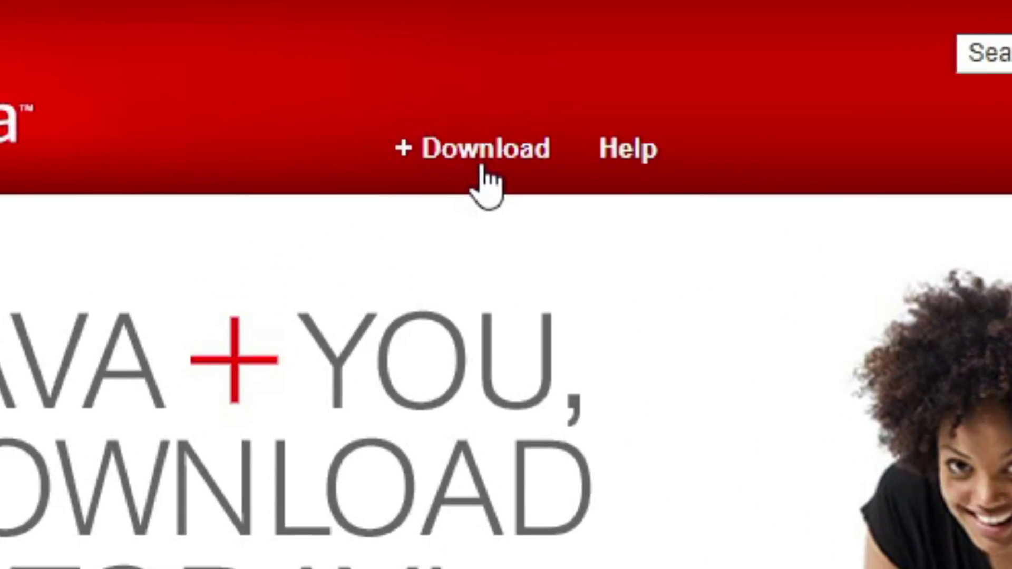
Step: Download Java for Windows from java.com, agreeing to the license
click(486, 103)
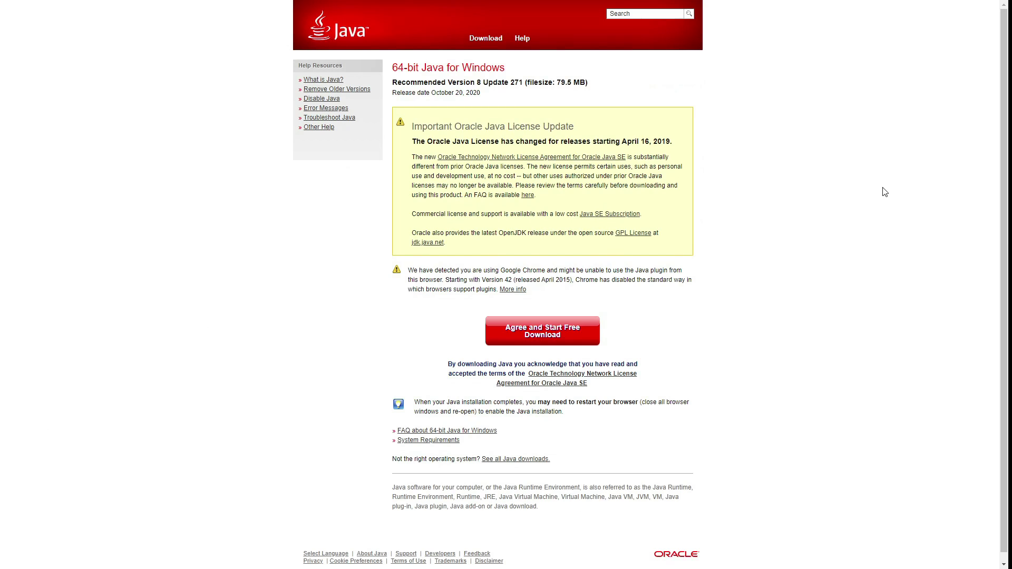
click(582, 342)
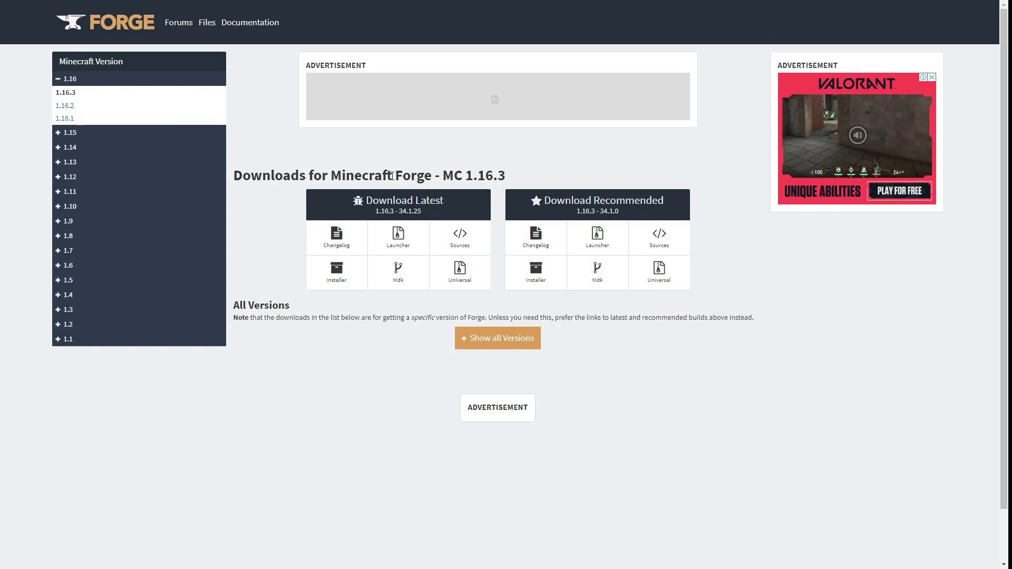
drag(330, 176, 432, 176)
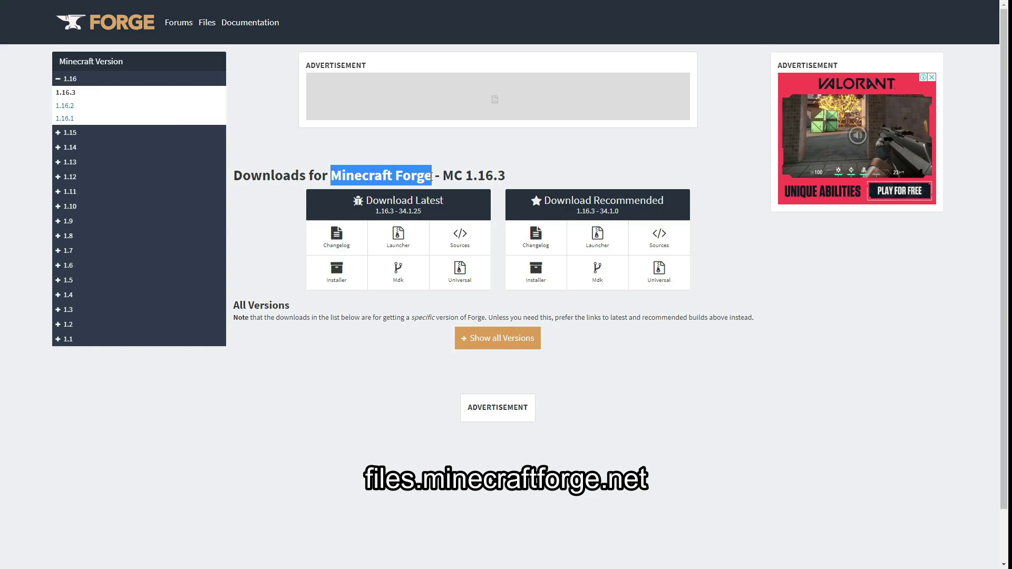
click(579, 164)
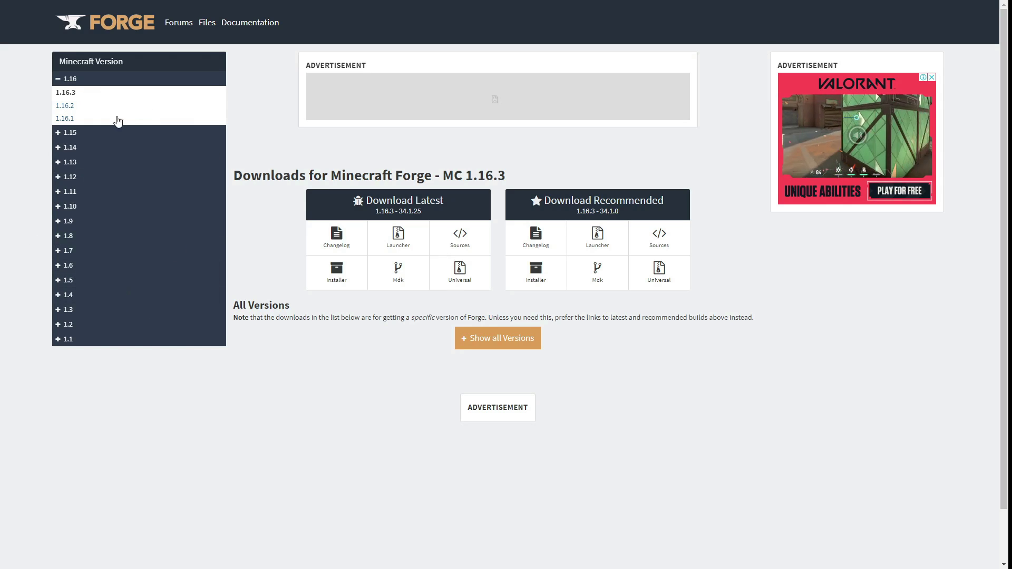
click(100, 134)
click(94, 185)
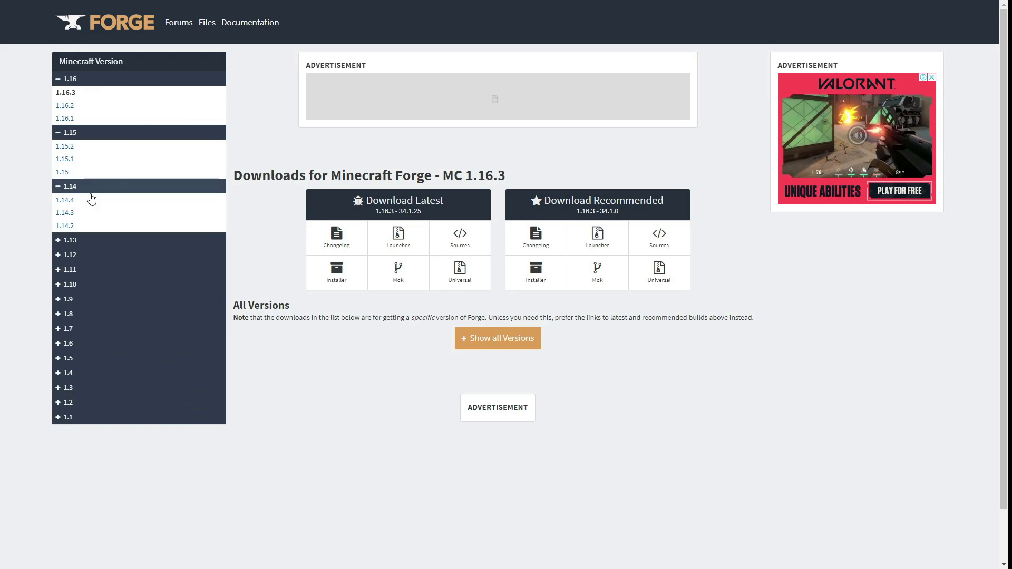
click(96, 132)
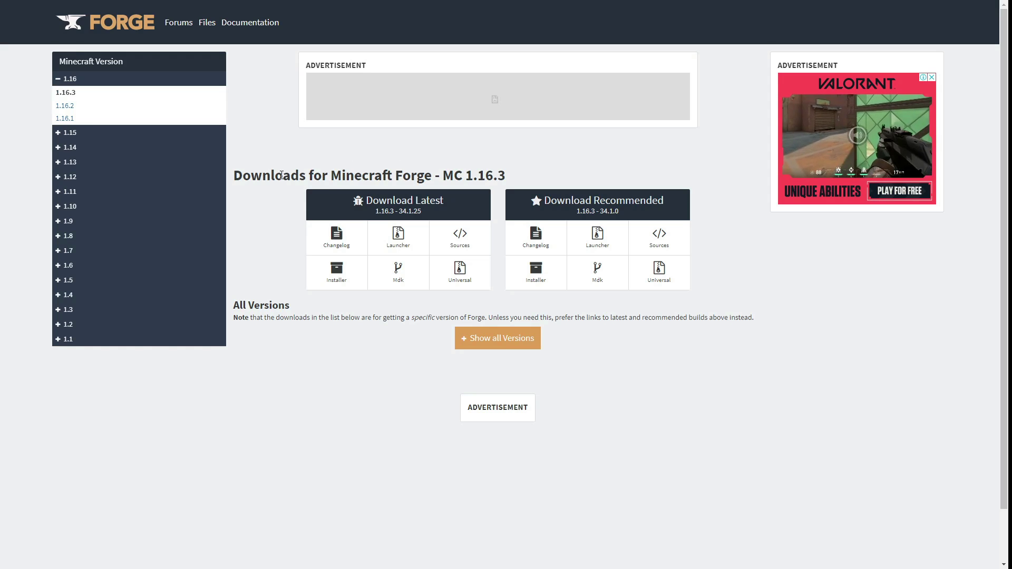
drag(331, 176, 502, 176)
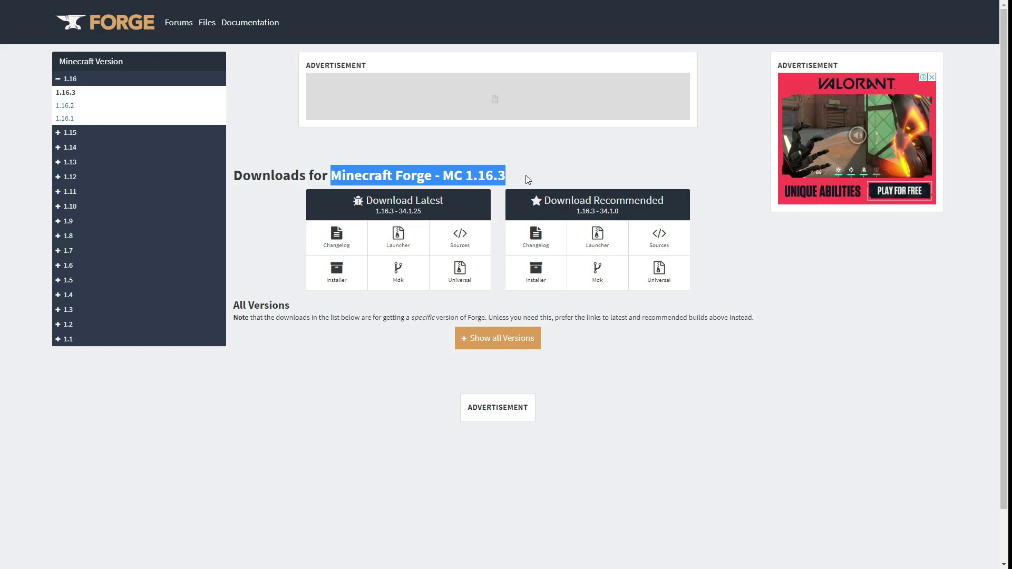
click(649, 358)
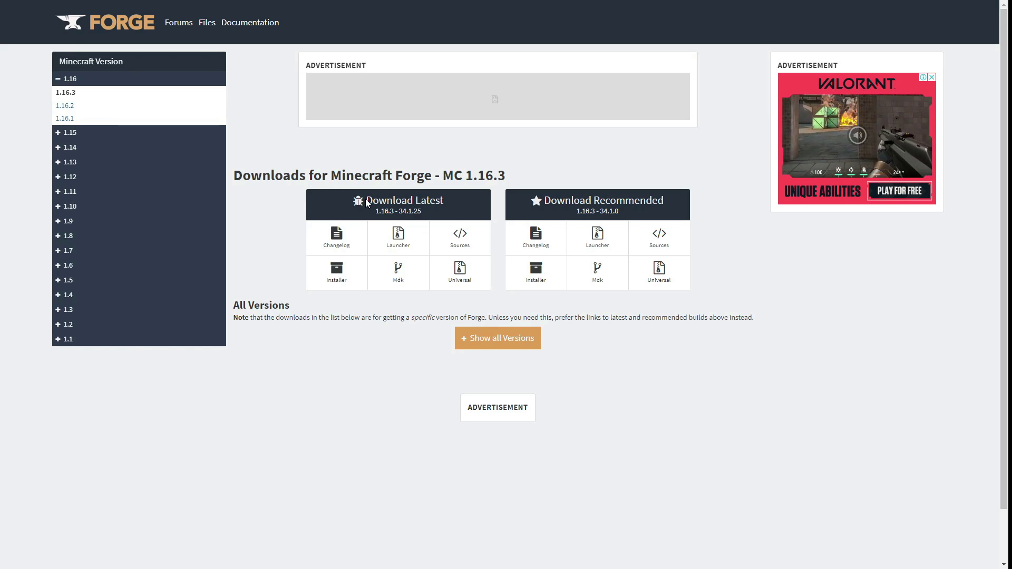
drag(367, 201, 444, 200)
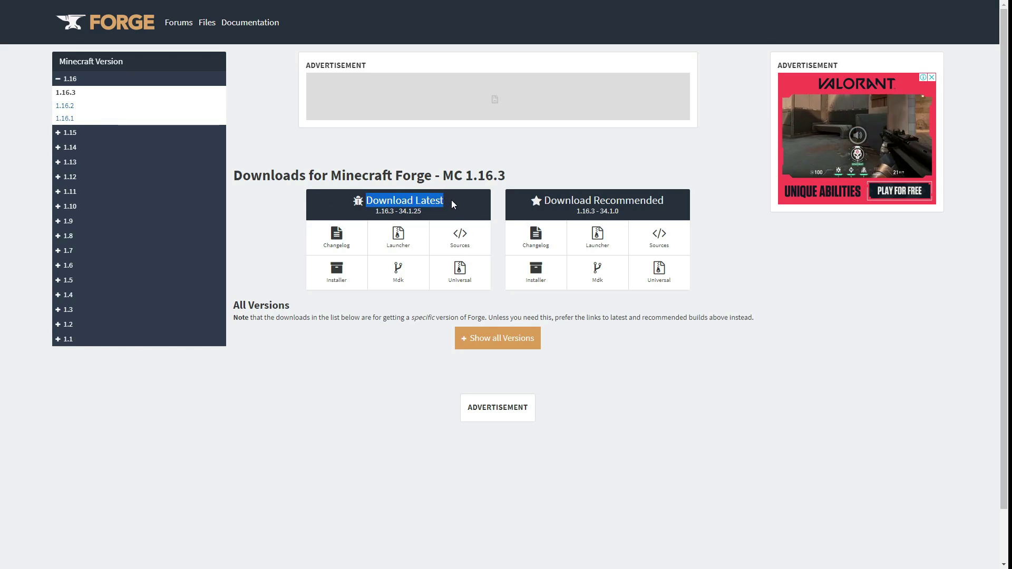
click(549, 201)
drag(547, 202, 664, 202)
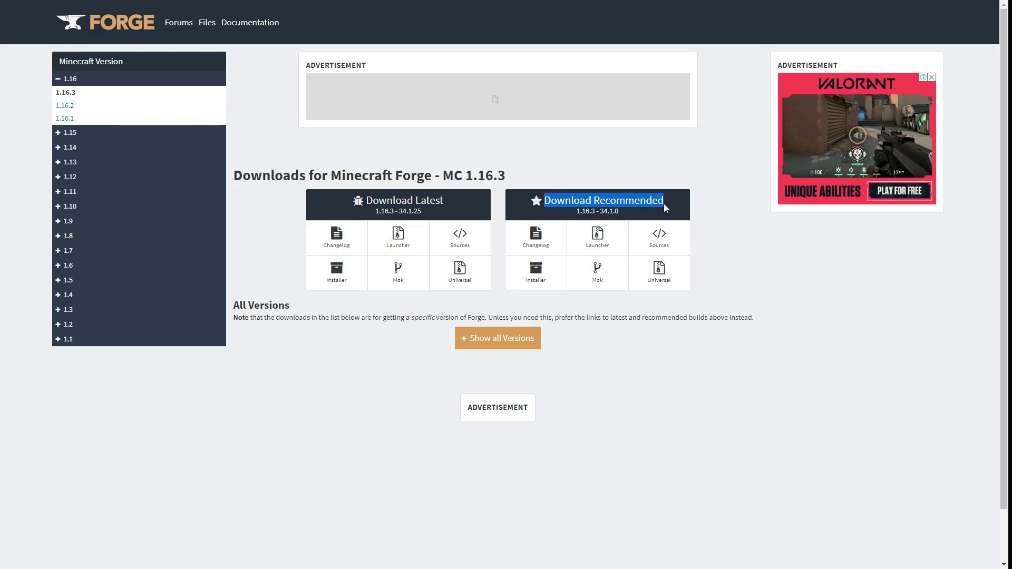
click(675, 203)
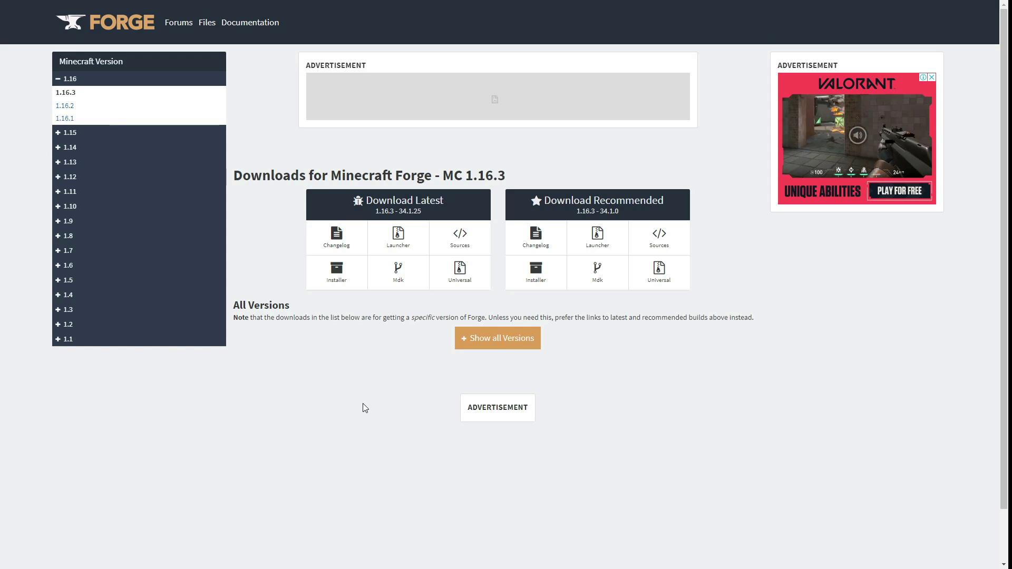
click(496, 349)
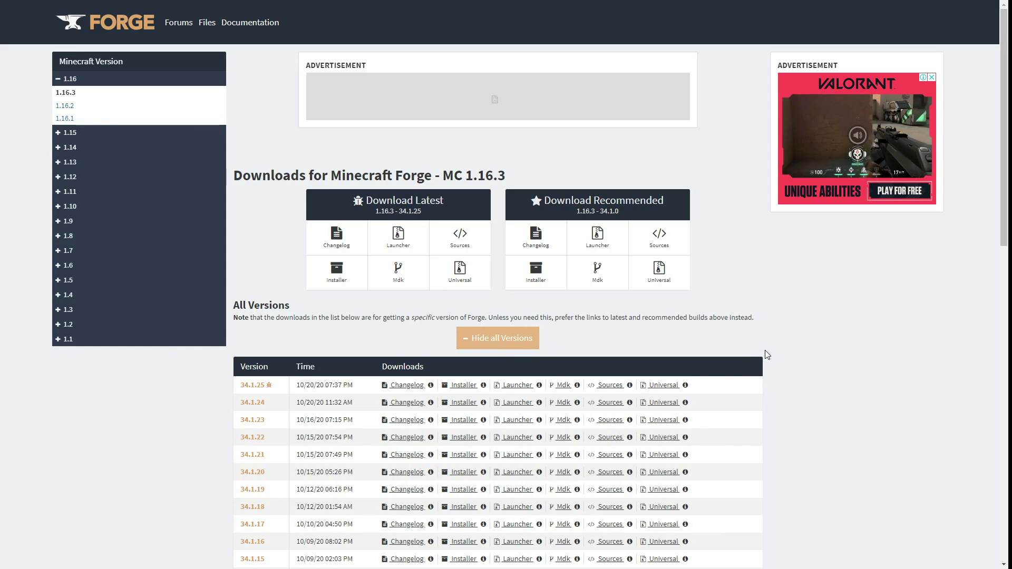
scroll(766, 355, down, 1)
scroll(769, 343, down, 1)
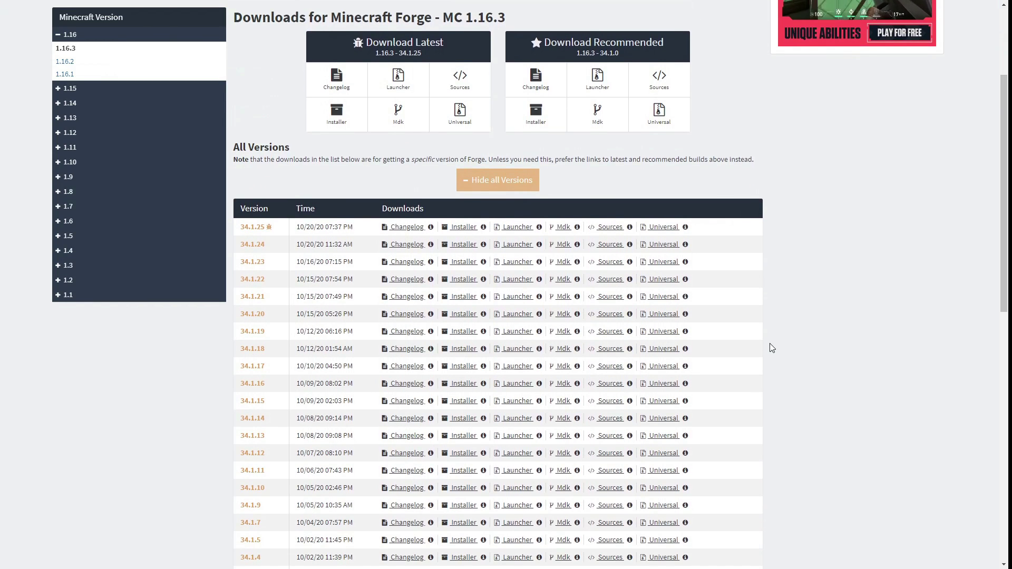
scroll(770, 343, down, 1)
scroll(770, 343, down, 1)
scroll(770, 344, down, 1)
scroll(770, 343, down, 1)
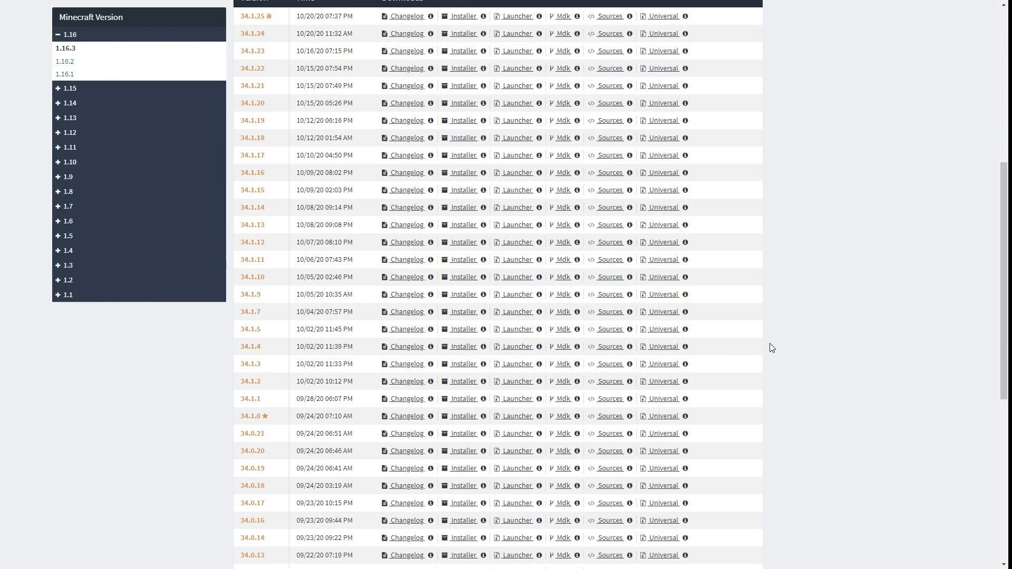
scroll(769, 346, down, 1)
scroll(770, 345, down, 1)
scroll(769, 345, down, 1)
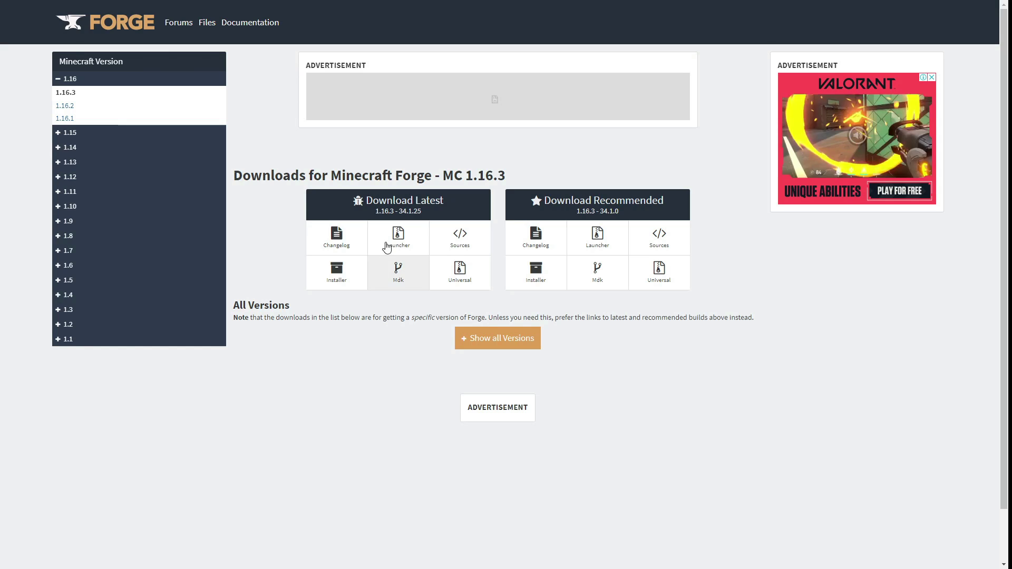
Step: Download the latest Forge 1.16.3 installer jar and keep it despite the browser warning
click(335, 287)
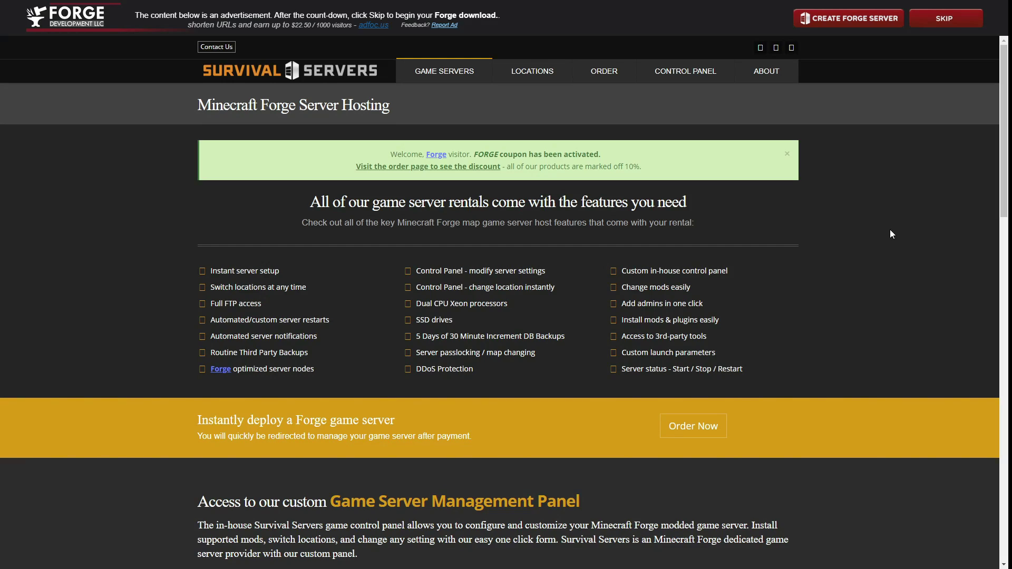
click(933, 23)
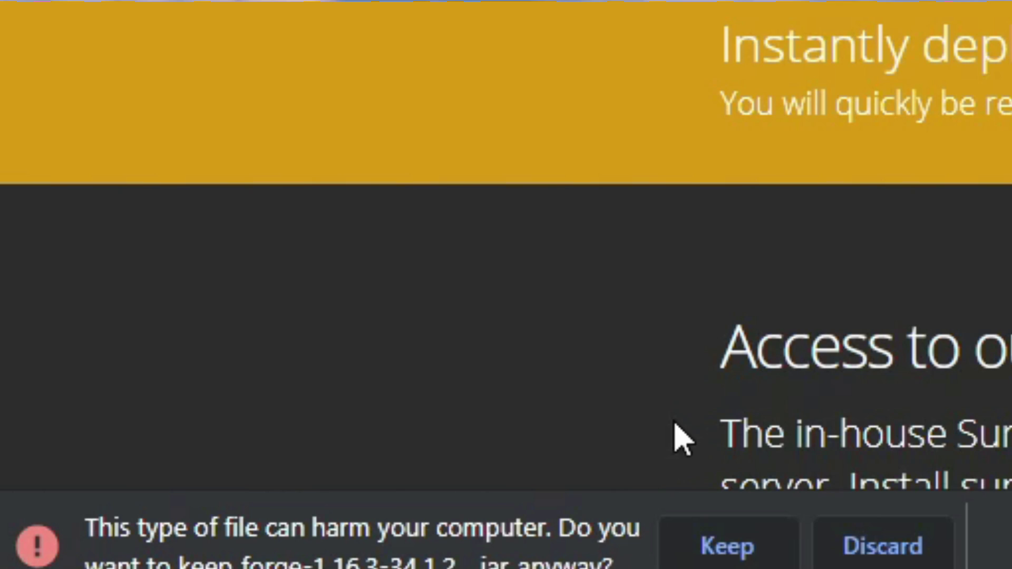
click(726, 548)
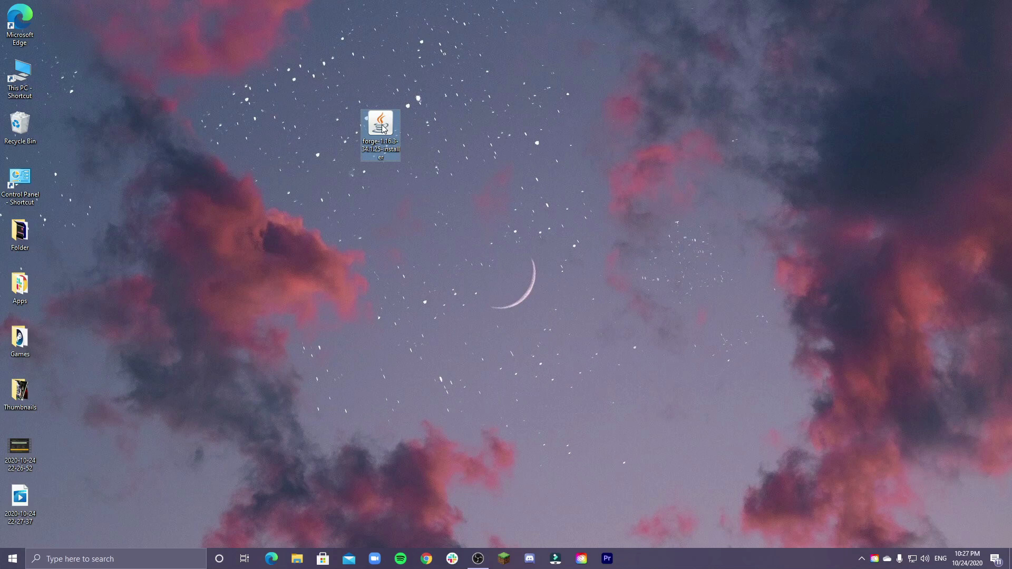
Step: Run the Forge jar with Java(TM) Platform SE binary and install the 1.16.3-forge-34.1.25 client
right_click(384, 128)
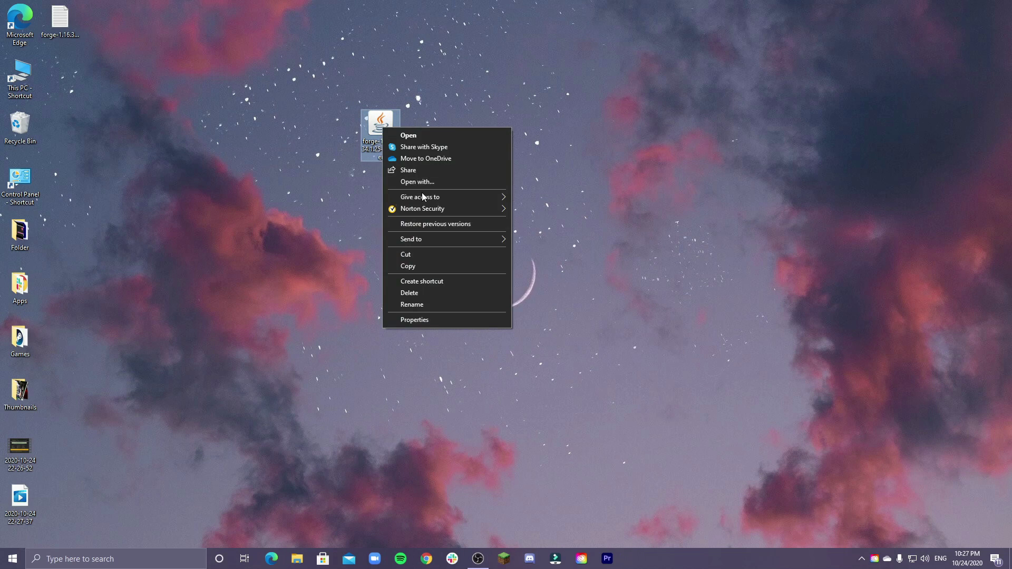
click(425, 185)
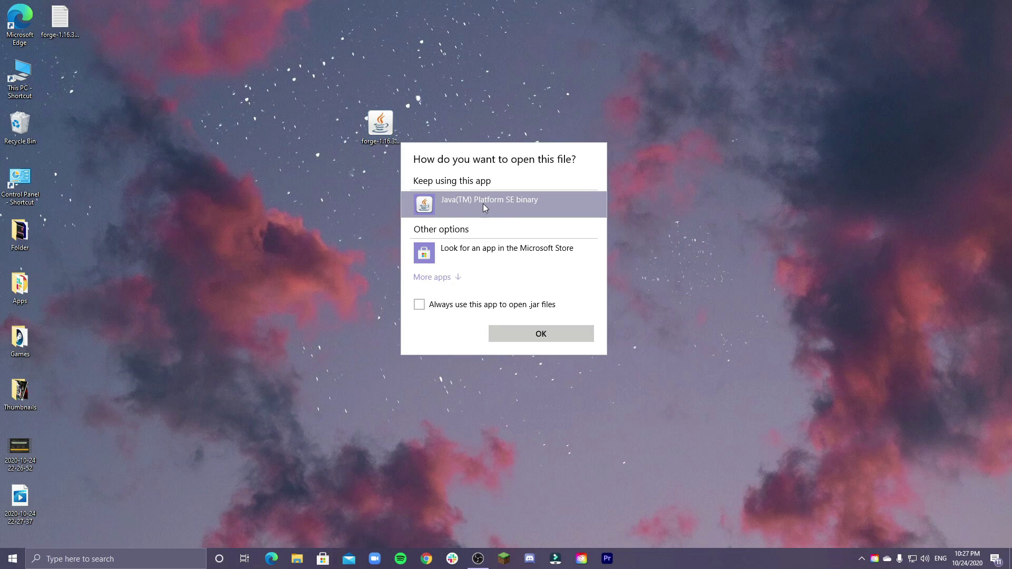
click(564, 333)
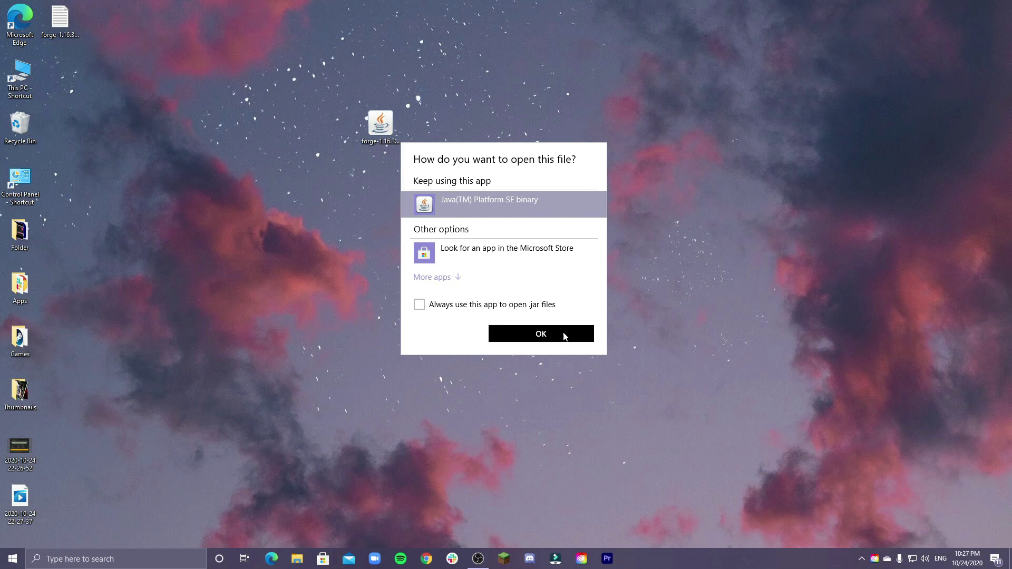
drag(518, 217, 525, 194)
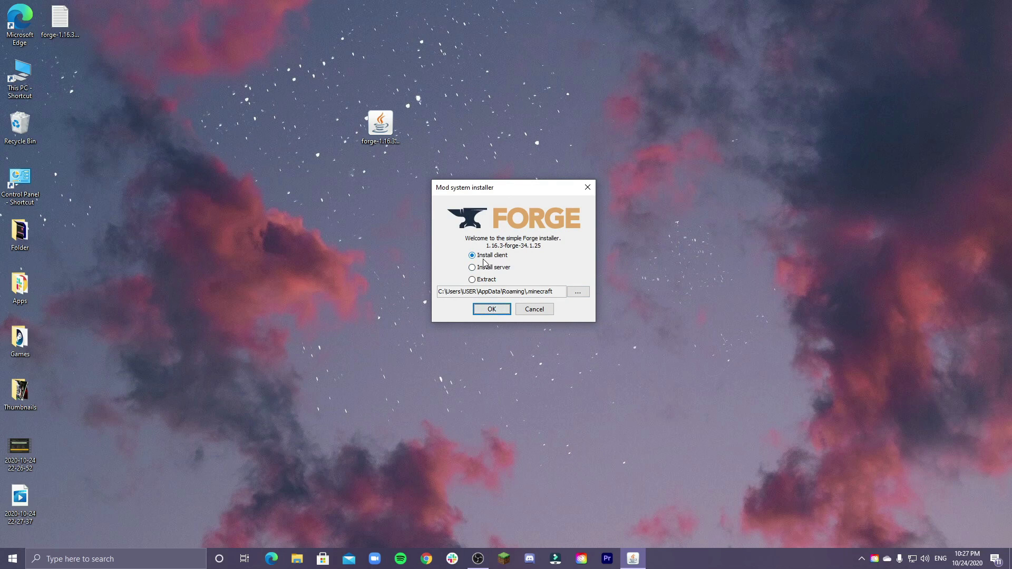
click(492, 309)
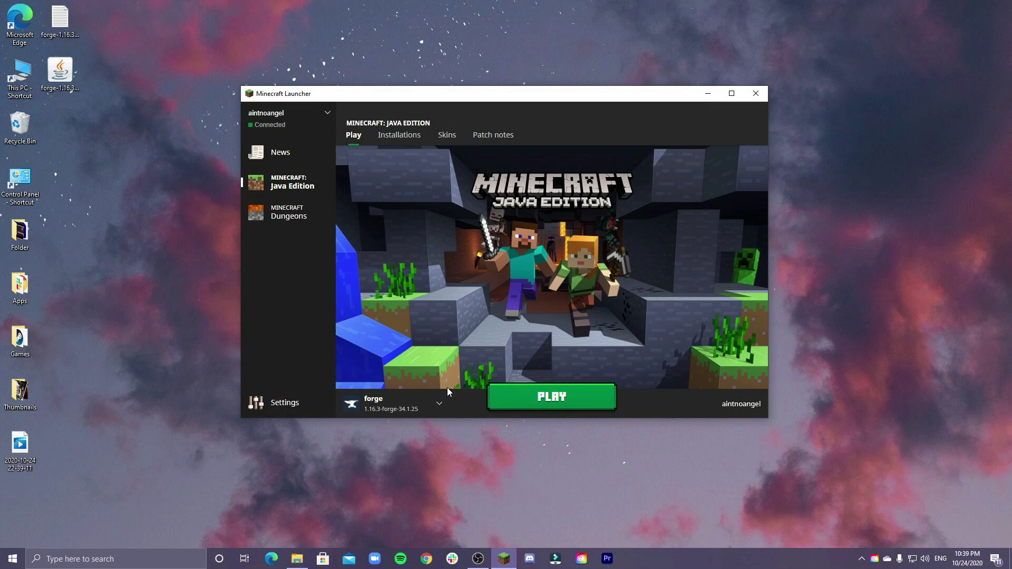
Step: Select the forge 1.16.3-forge-34.1.25 installation and launch the game with it
click(432, 404)
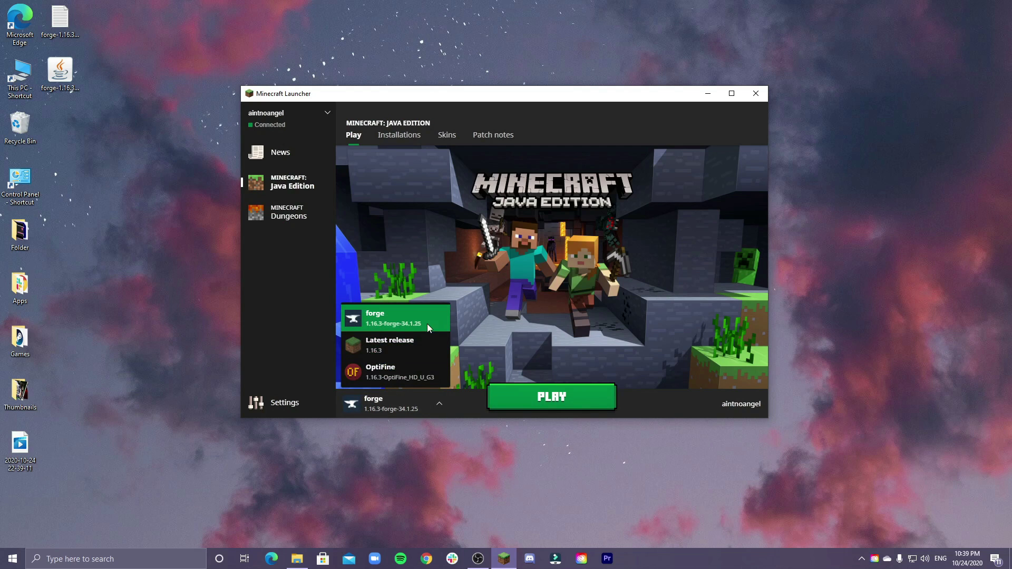
click(407, 323)
click(572, 405)
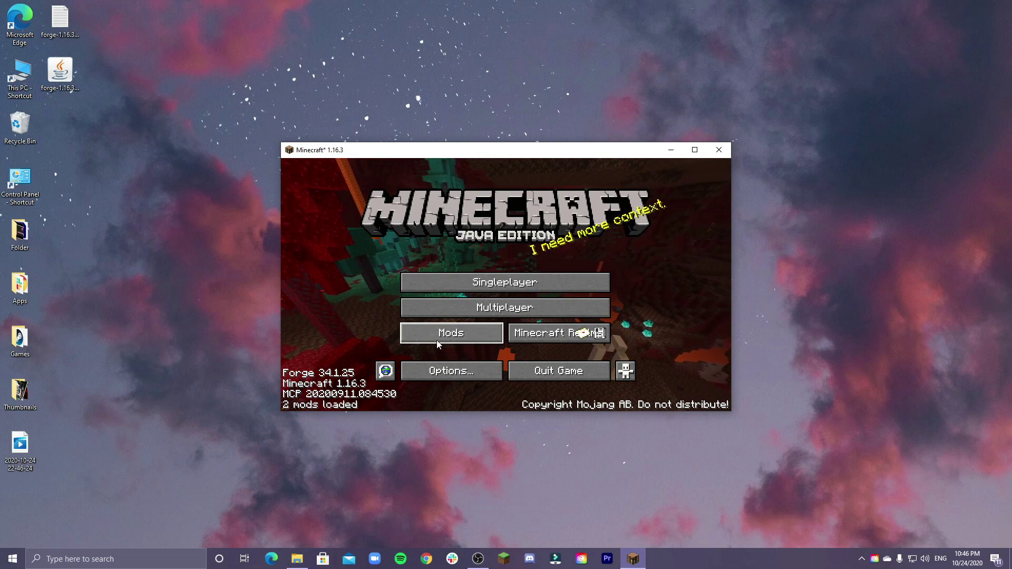
Step: View Forge 34.1.25 details in the Mods list and check the empty mods folder on disk
click(457, 338)
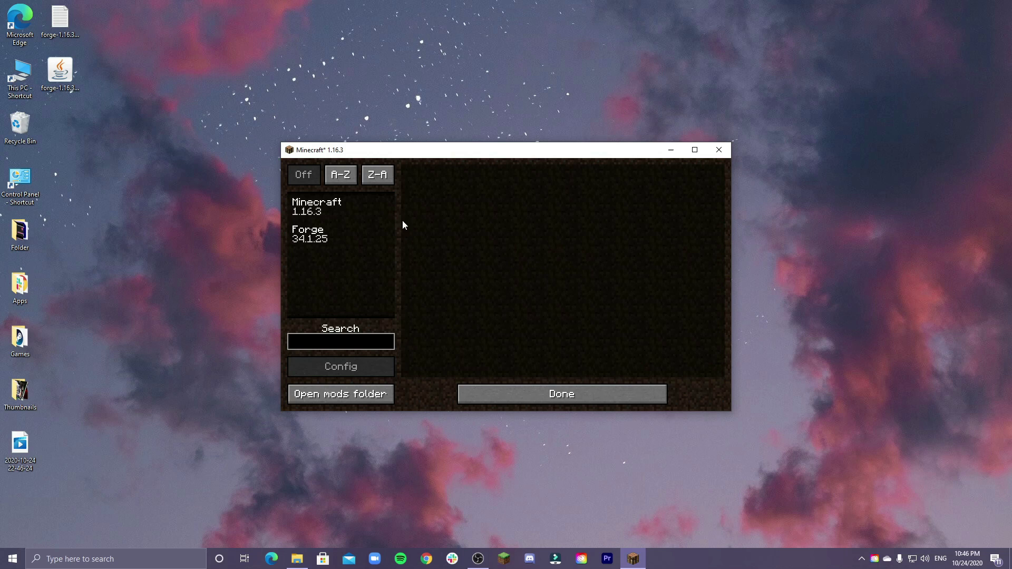
click(364, 207)
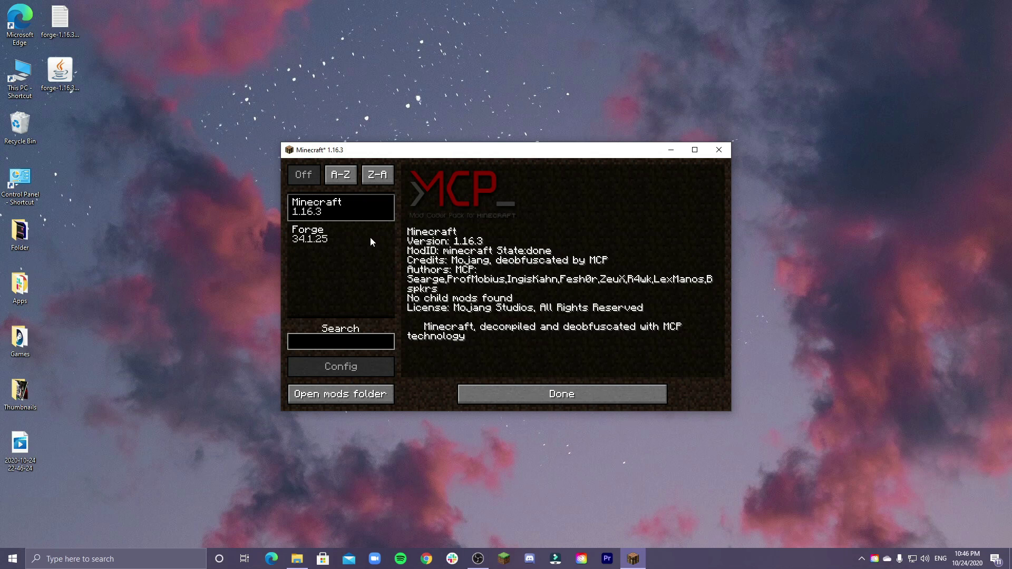
click(371, 238)
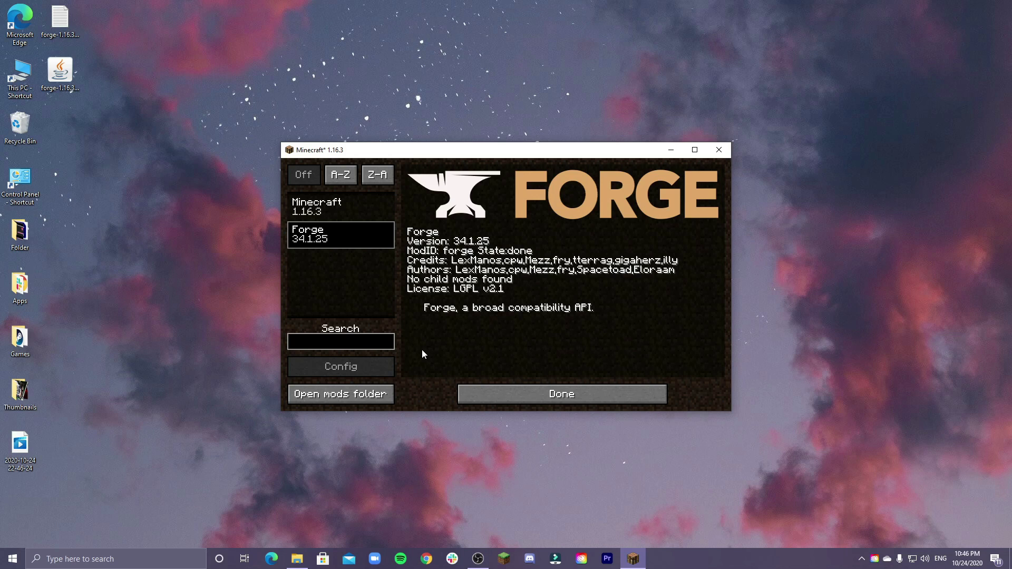
click(369, 400)
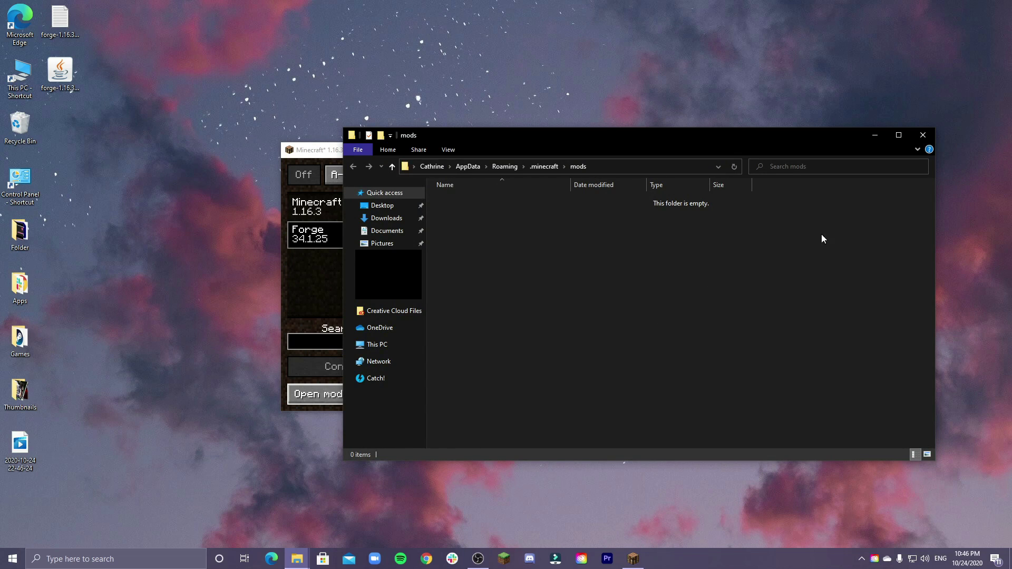
click(918, 139)
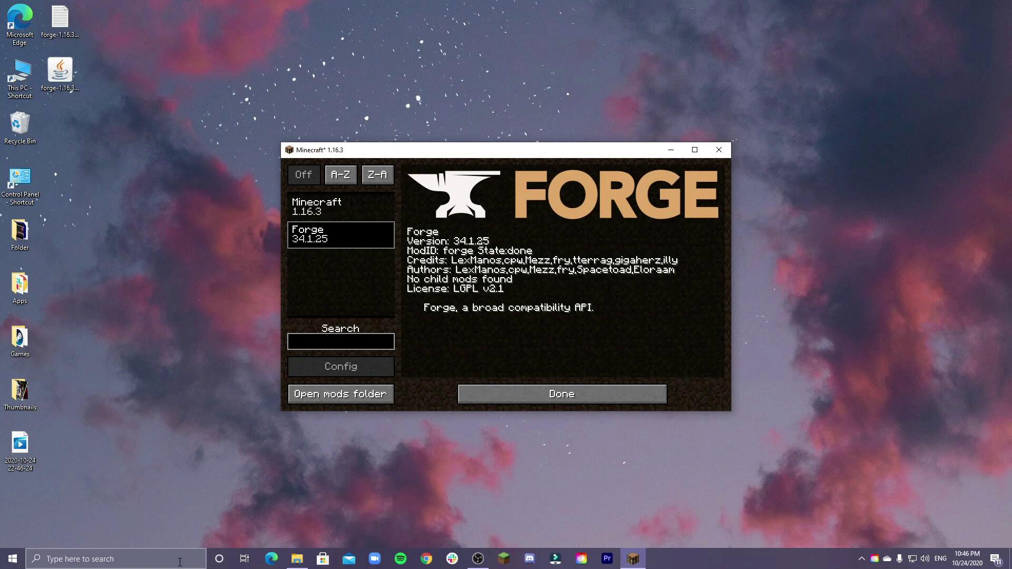
Step: Browse %appdata% to .minecraft\mods, confirm it is empty, and return to Minecraft's main menu
click(179, 563)
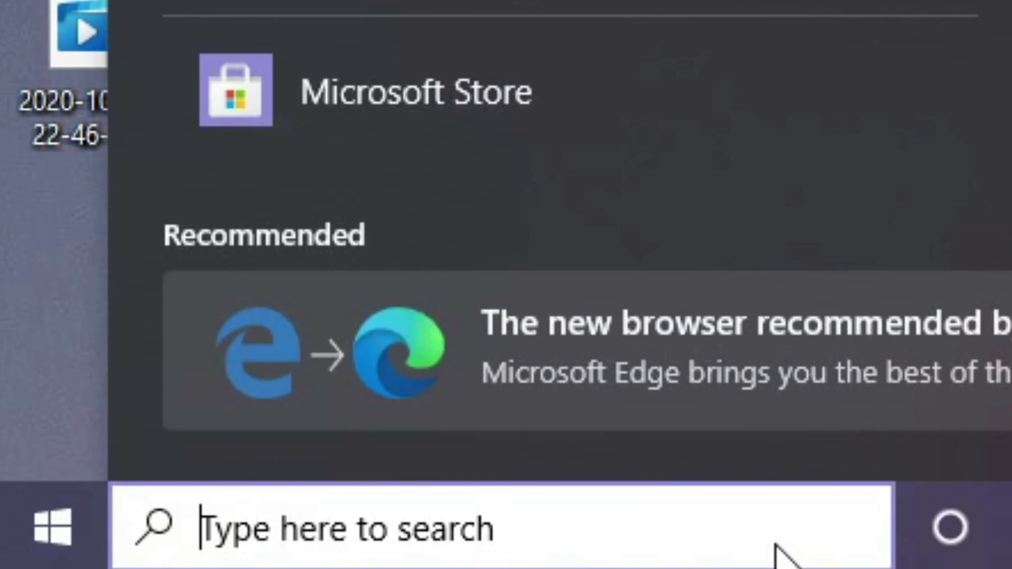
text(%)
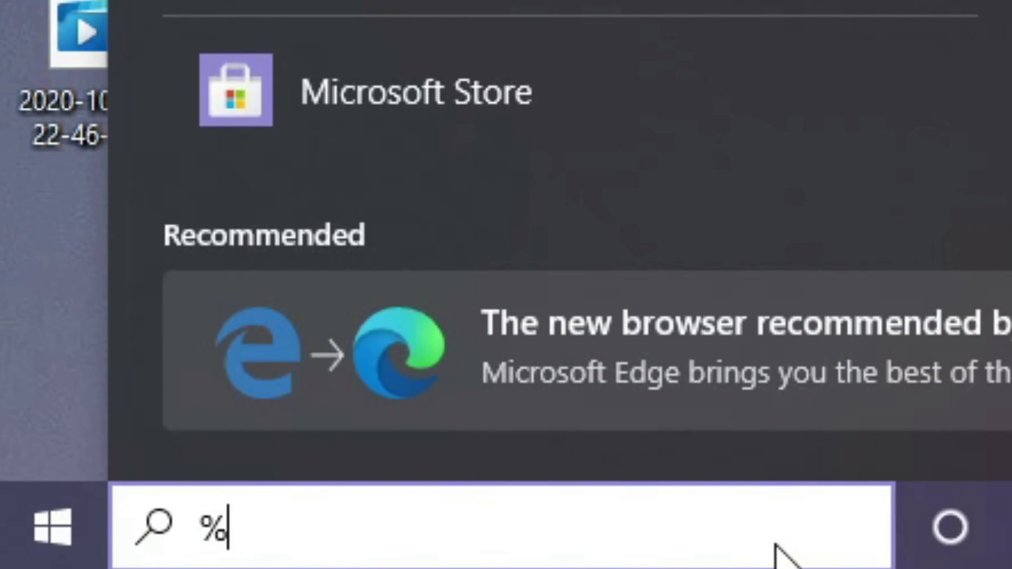
text(appdata%)
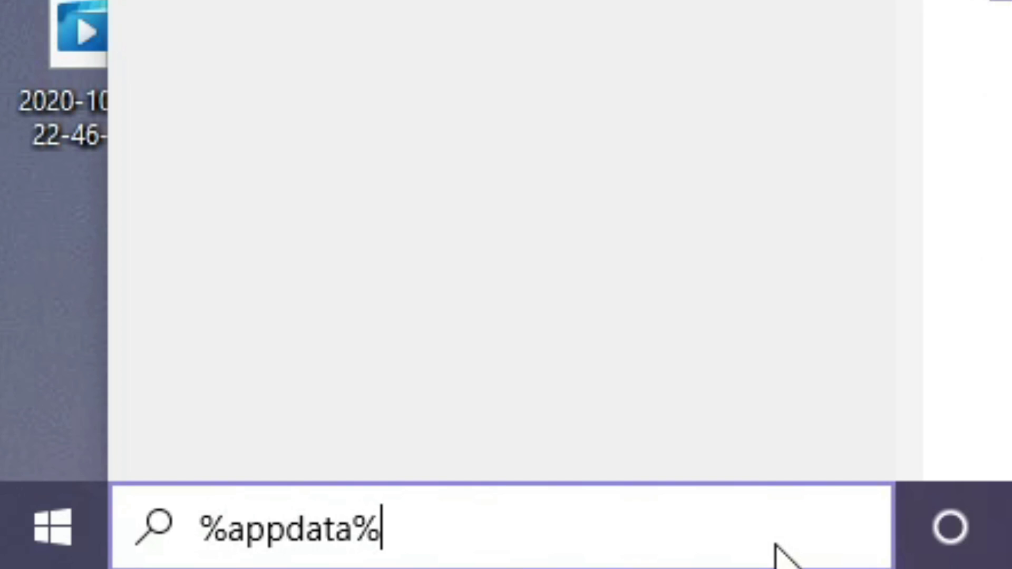
key(Return)
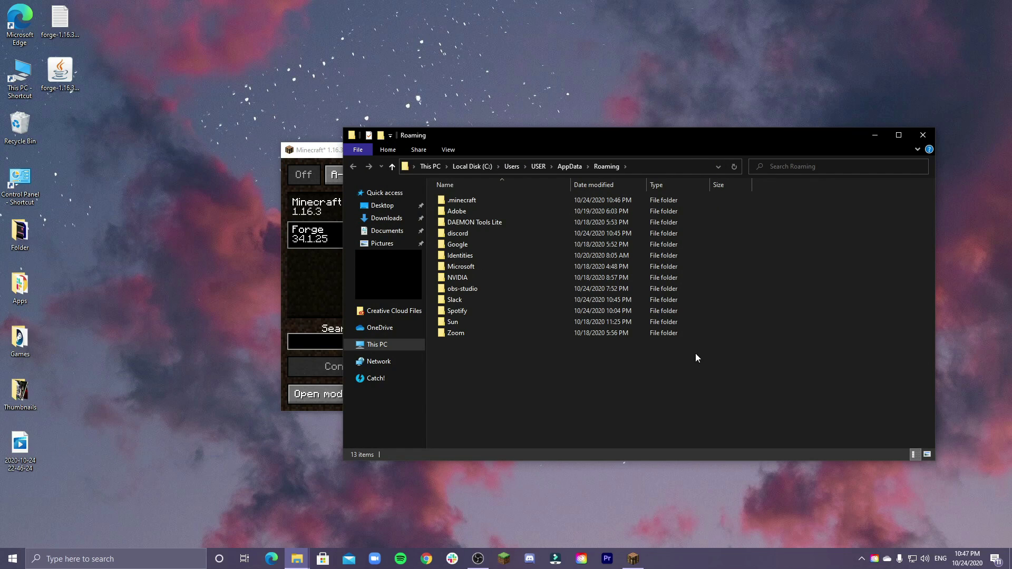
double_click(479, 203)
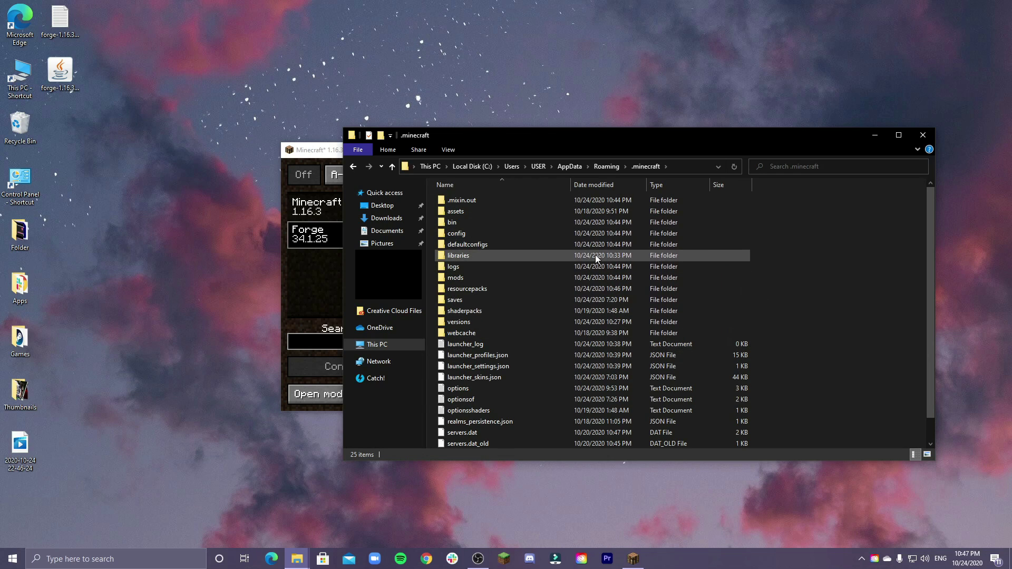
double_click(467, 277)
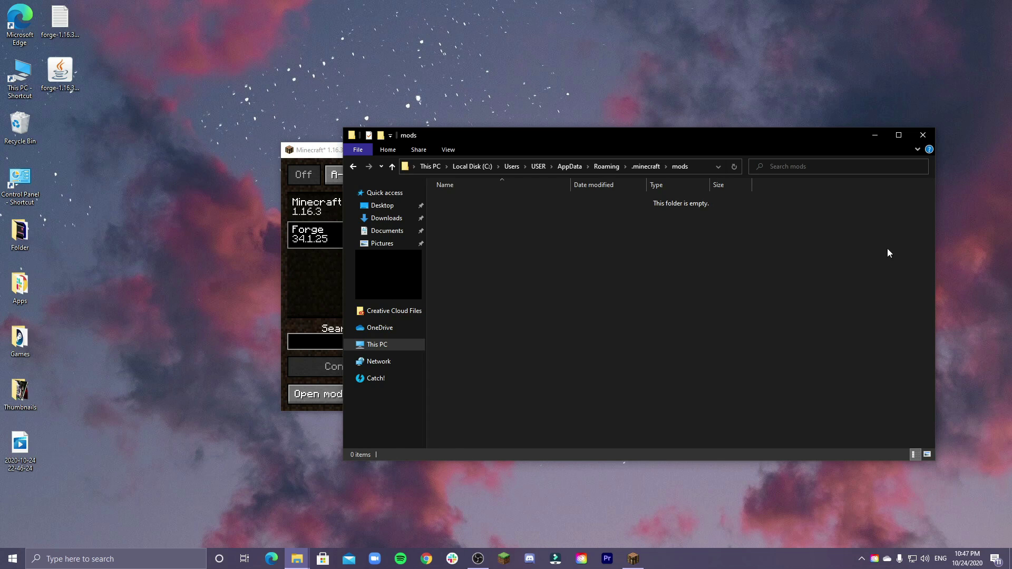
click(924, 136)
click(639, 389)
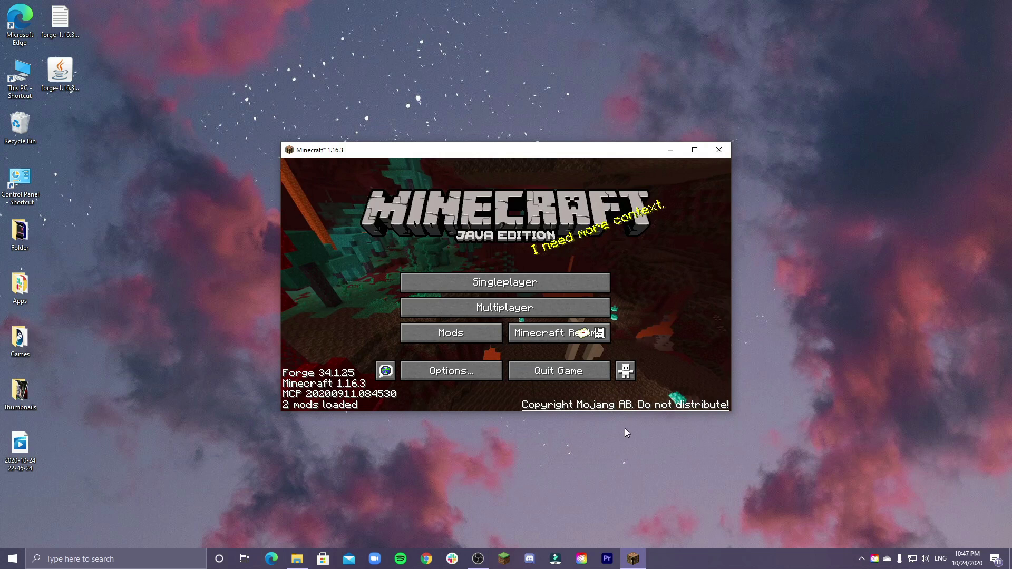